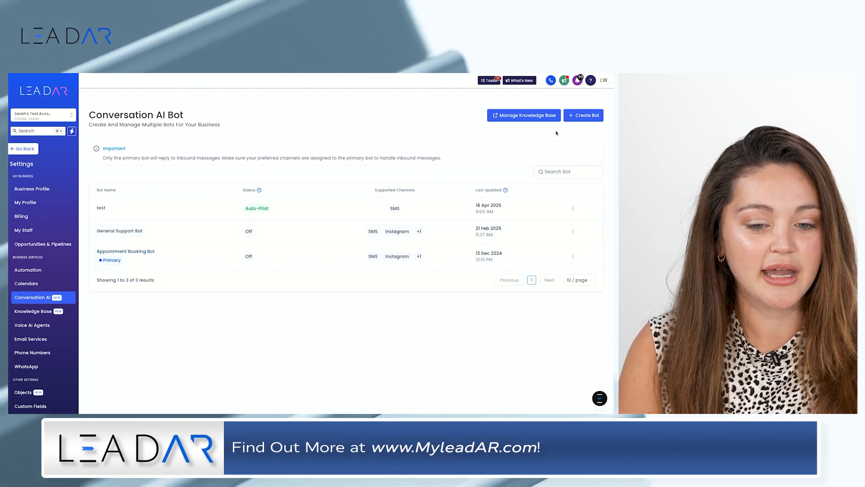
Start a new General Q&A bot and add Instagram to its supported communication channels
click(579, 118)
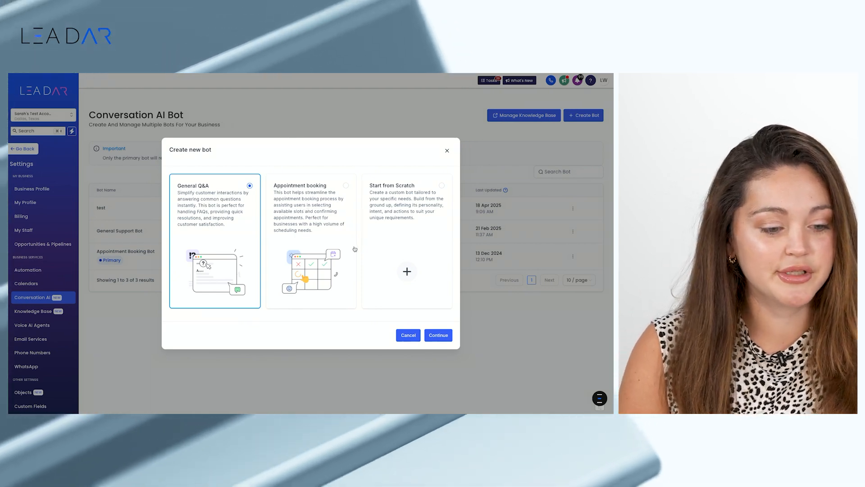
click(433, 340)
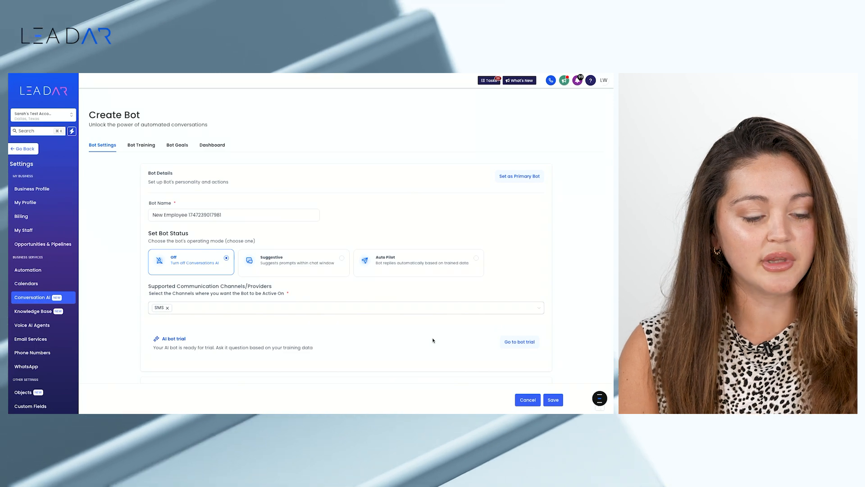
click(290, 310)
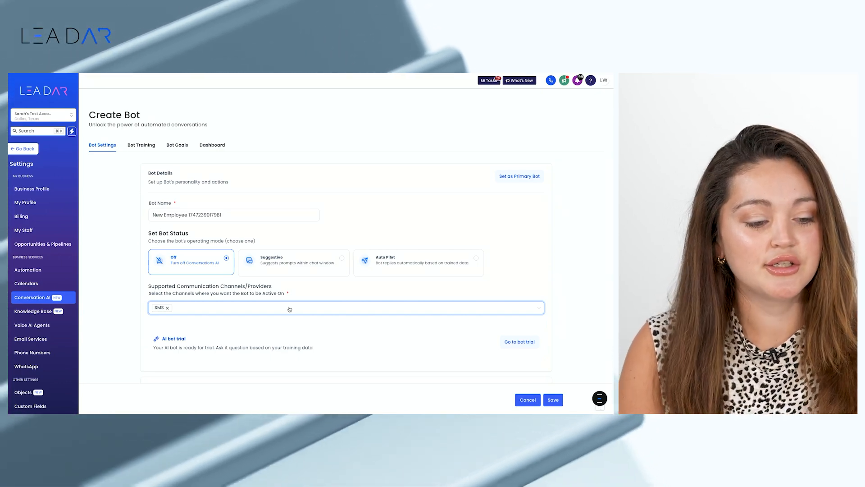
scroll(289, 309, down, 1)
scroll(289, 309, down, 2)
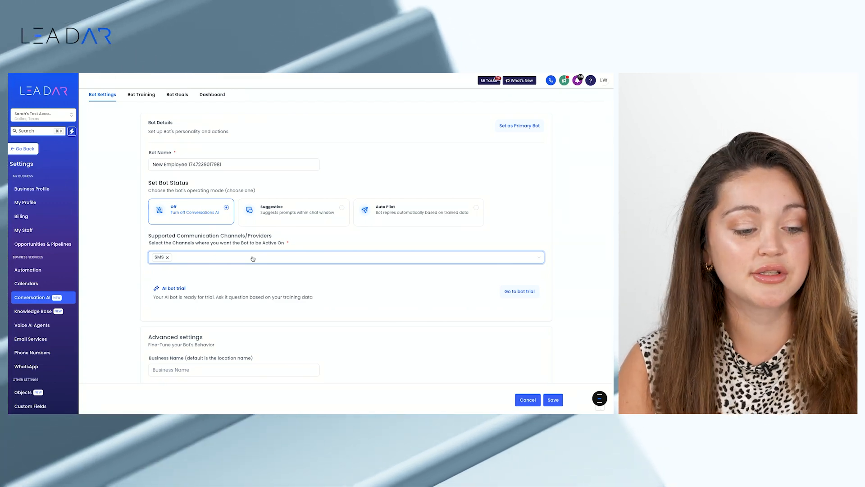
click(253, 258)
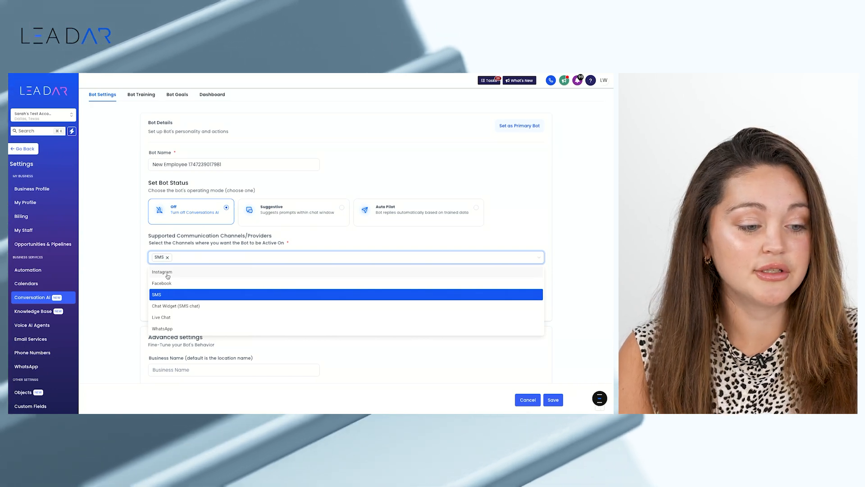
click(167, 274)
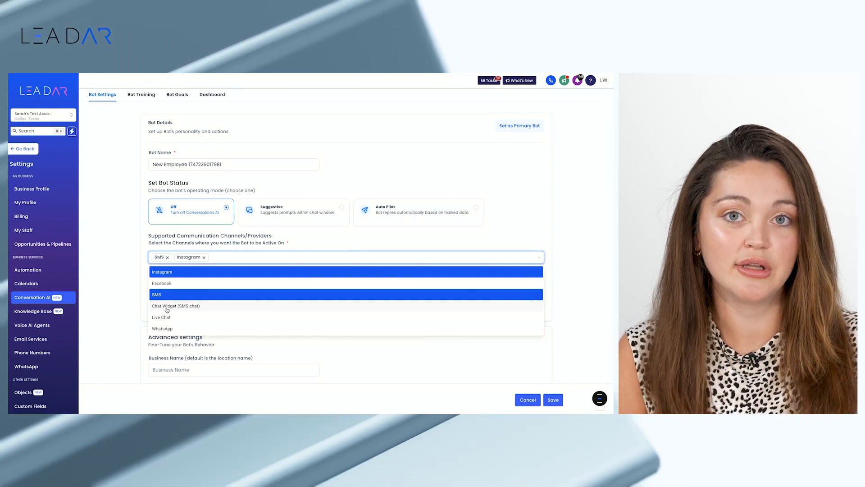
click(295, 243)
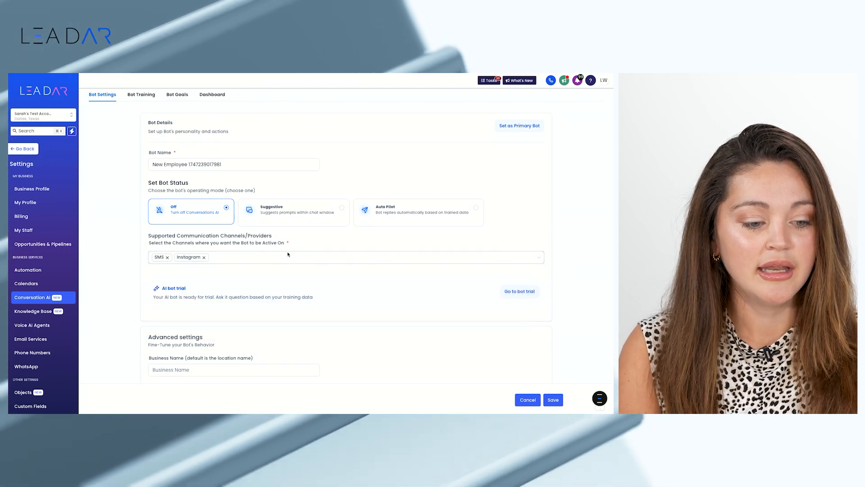
Set the maximum number of messages the bot can send in a conversation to 2
scroll(276, 276, down, 1)
scroll(276, 276, down, 3)
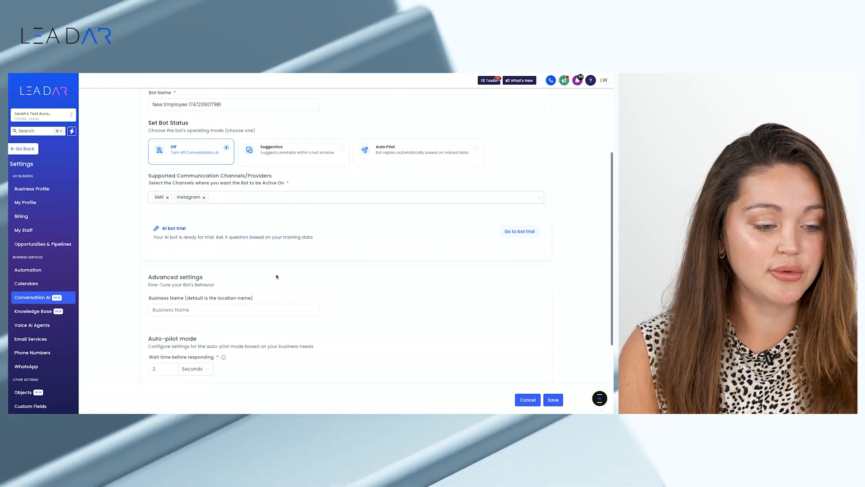
scroll(276, 276, down, 1)
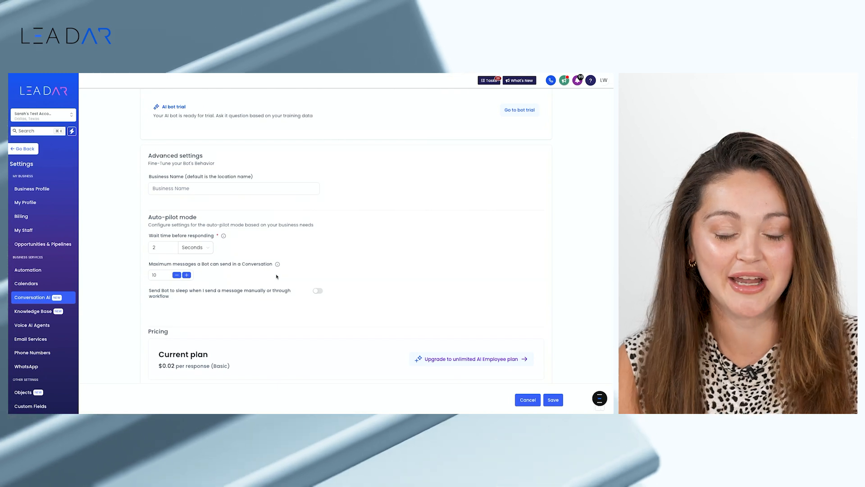
scroll(276, 276, down, 1)
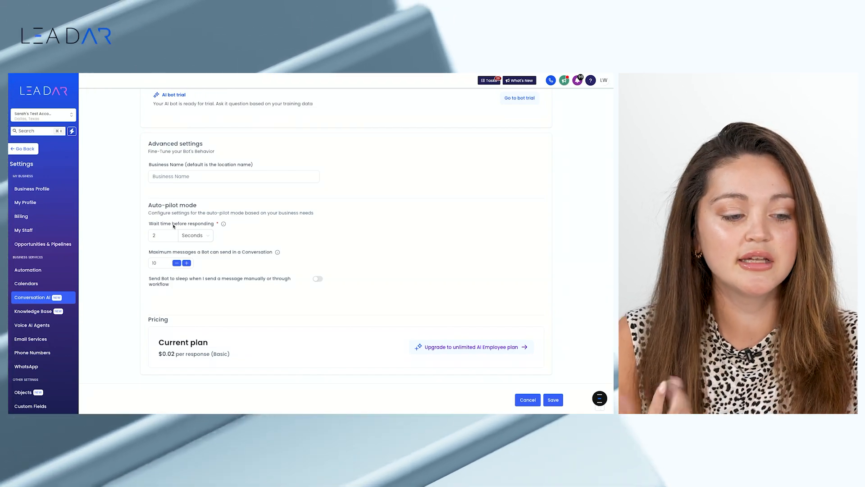
click(170, 236)
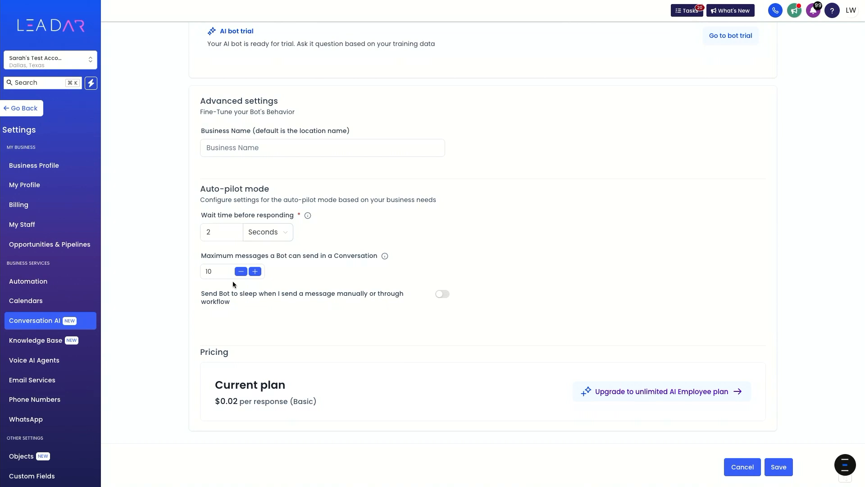
click(216, 272)
scroll(250, 317, down, 1)
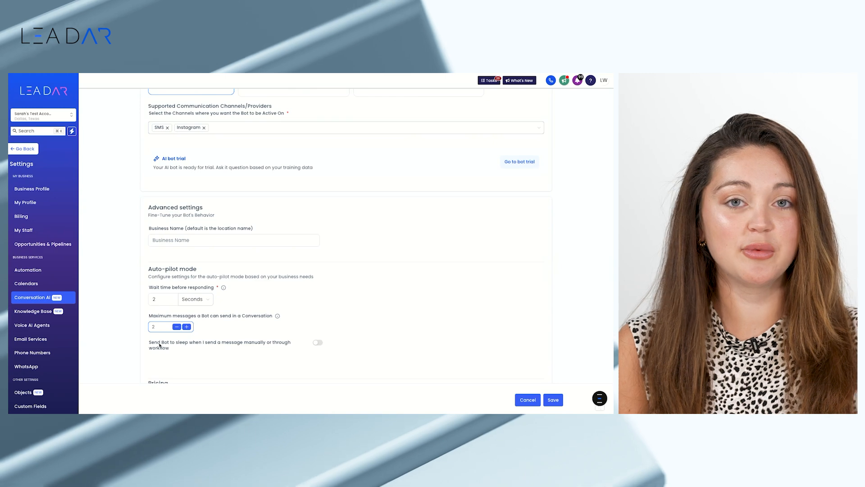
Enable sending the bot to sleep for 2 hours after manual or workflow messages, and save the bot
scroll(160, 346, down, 1)
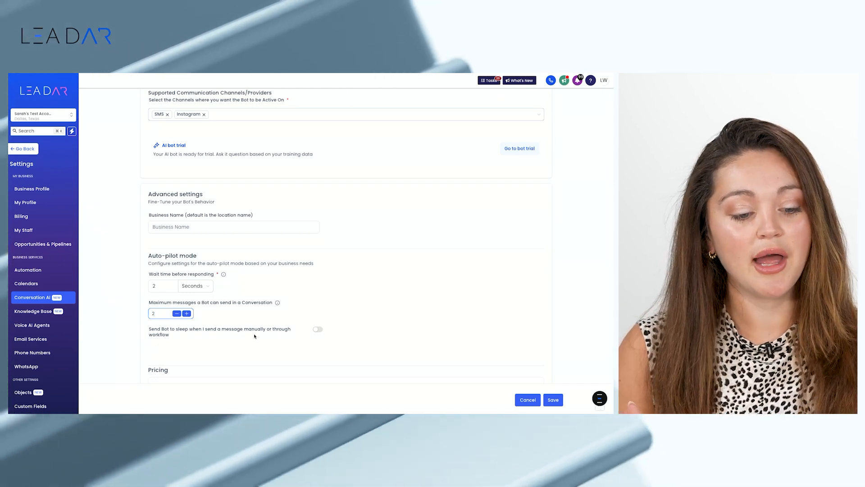
click(316, 330)
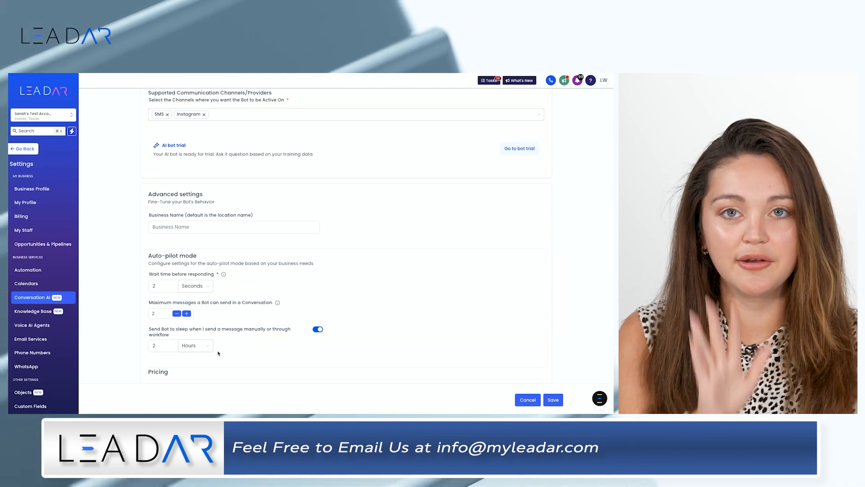
click(163, 346)
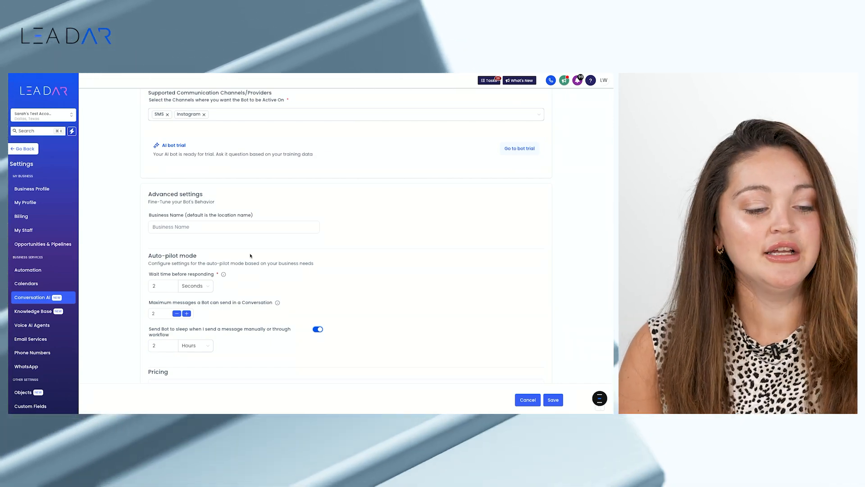
scroll(255, 252, up, 4)
scroll(254, 252, up, 1)
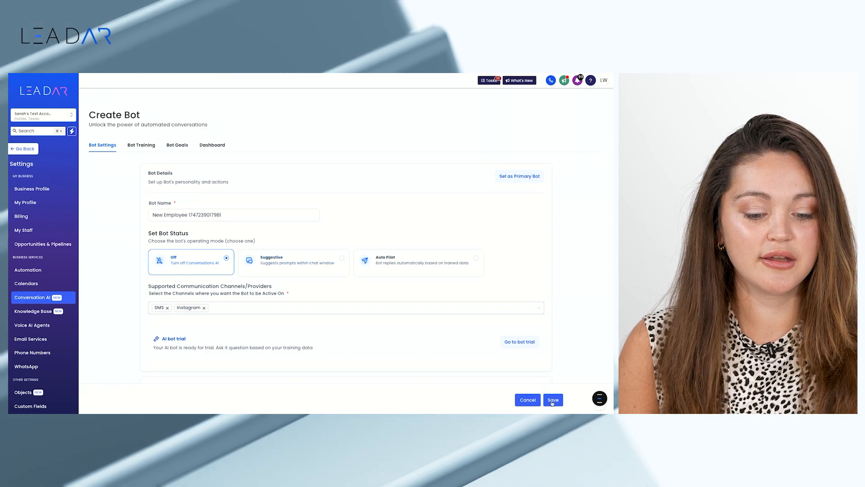
click(553, 400)
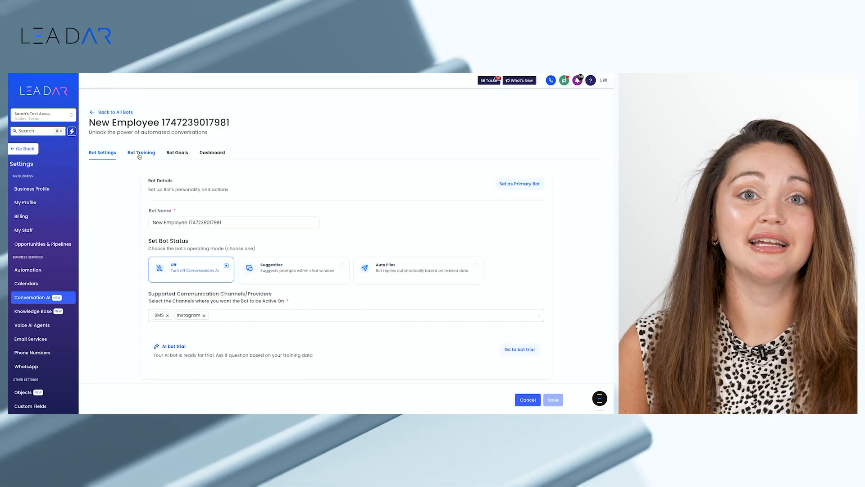
Create a new knowledge base named "website" from the bot's training settings
click(140, 153)
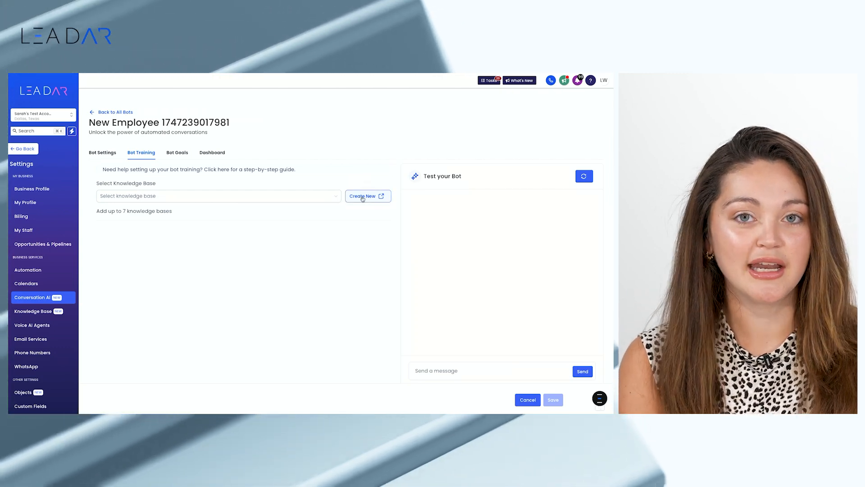
click(362, 197)
click(354, 253)
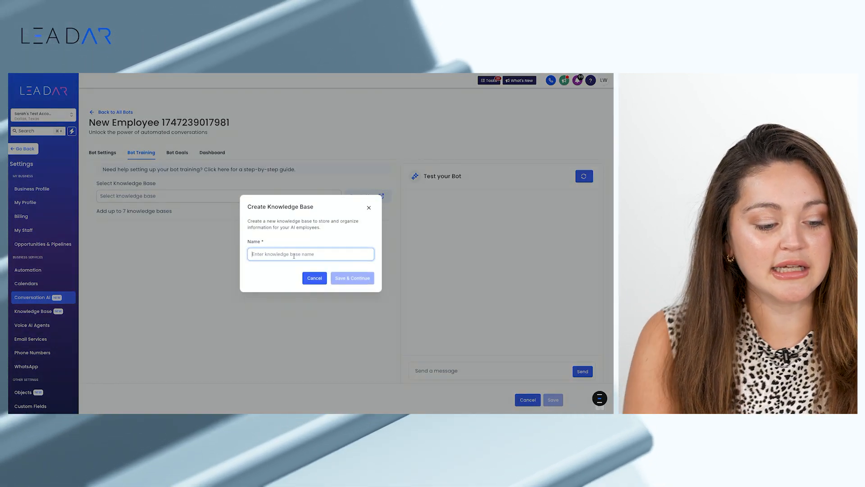
text(websit)
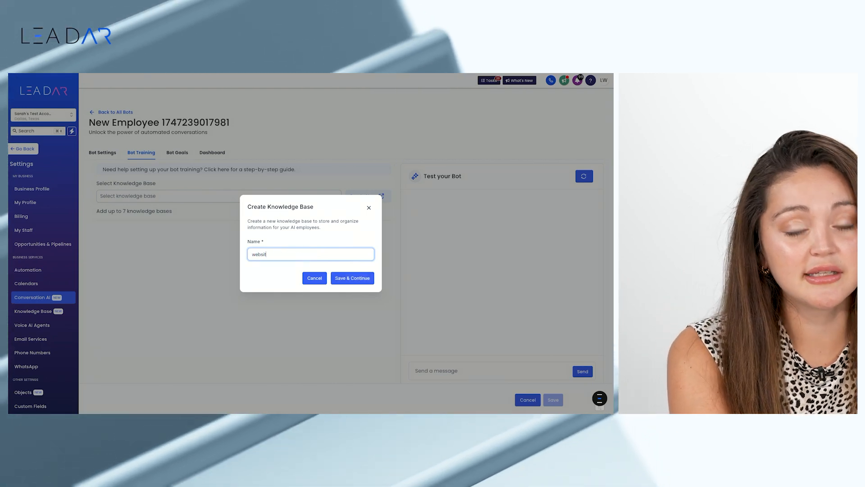
text(e)
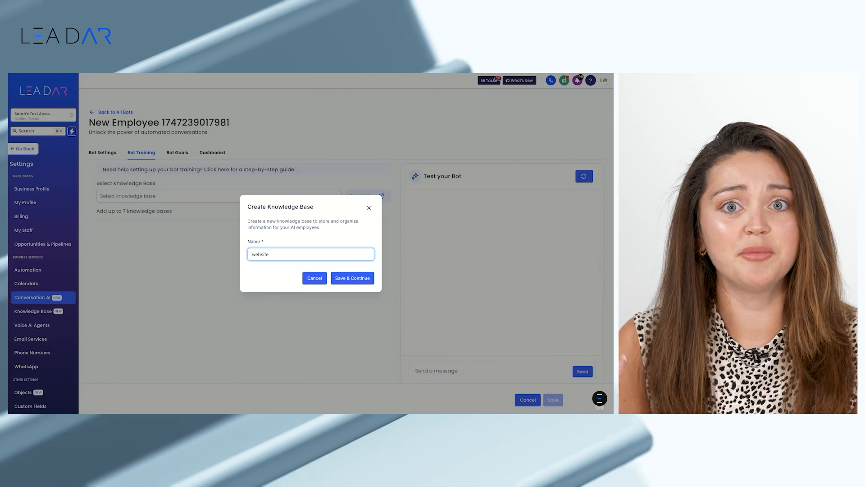
click(348, 279)
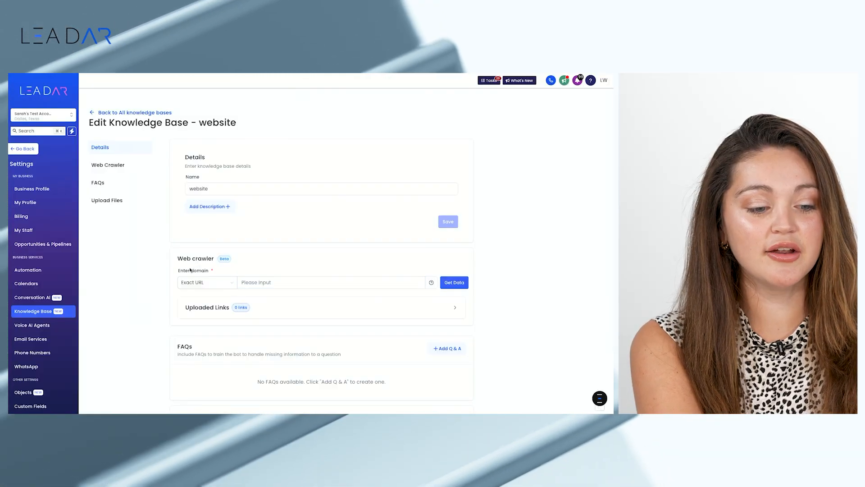
click(263, 283)
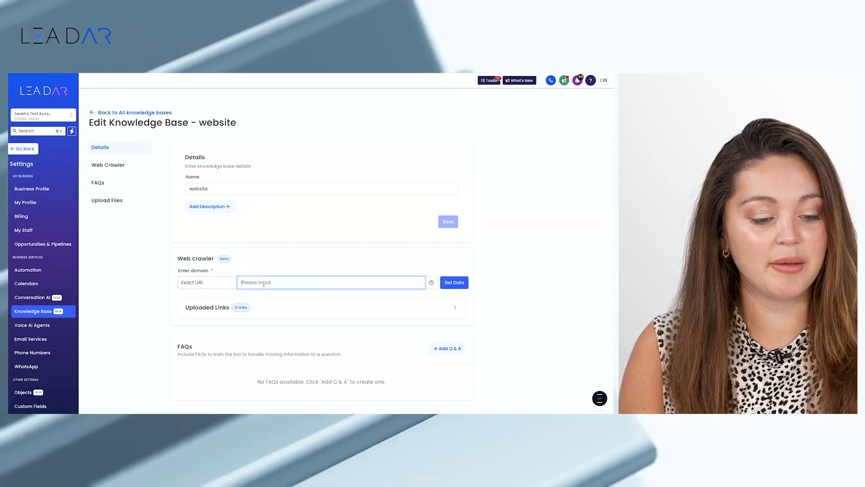
text(https://myleadar.com/)
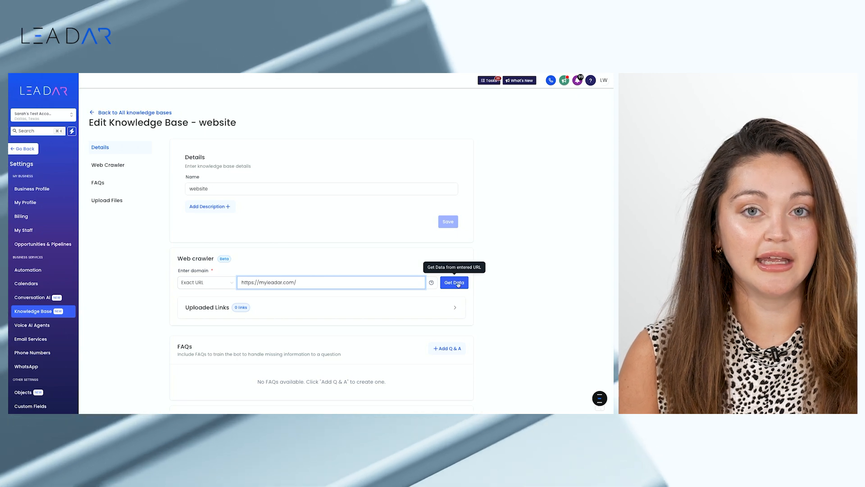
click(456, 283)
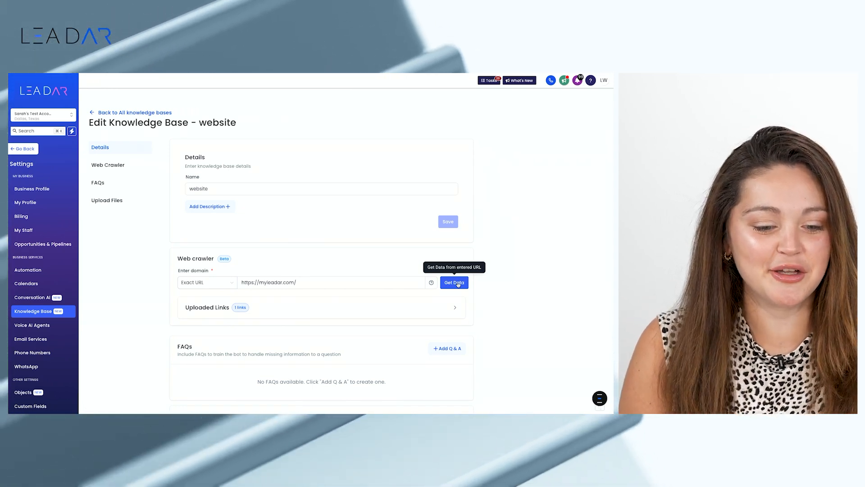
scroll(411, 308, down, 2)
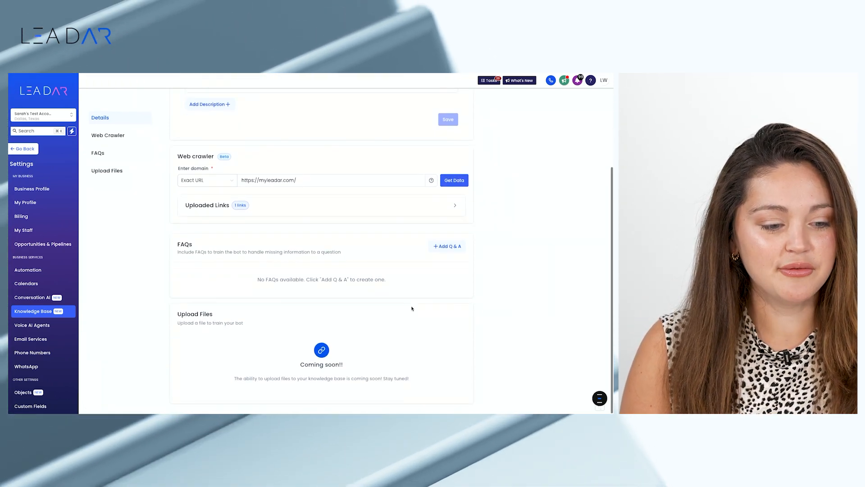
scroll(406, 307, up, 2)
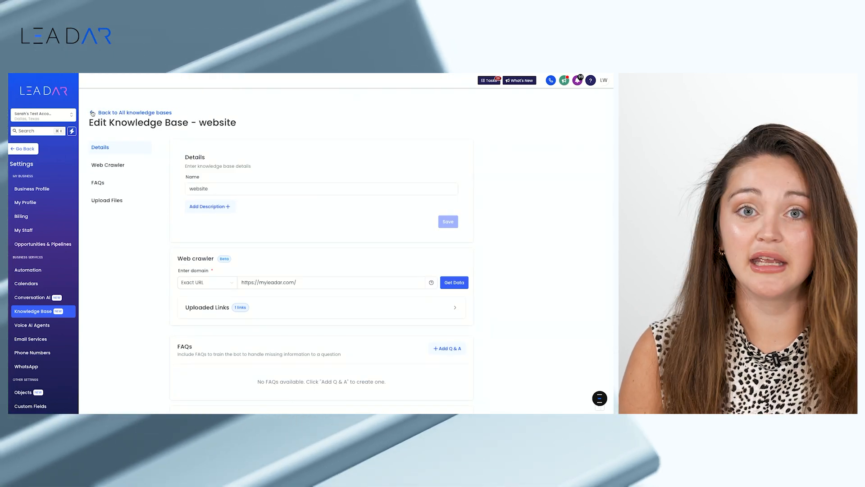
Reopen the newly created Conversation AI bot for editing and assign the website knowledge base to its training
click(92, 113)
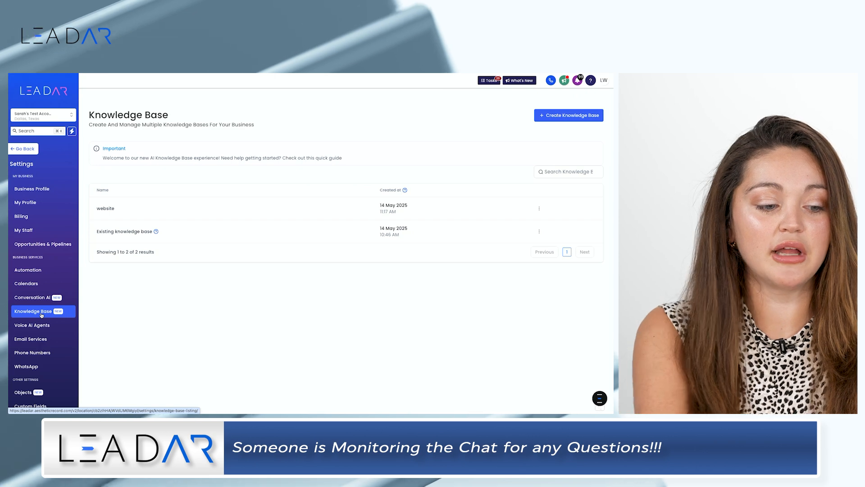
click(43, 301)
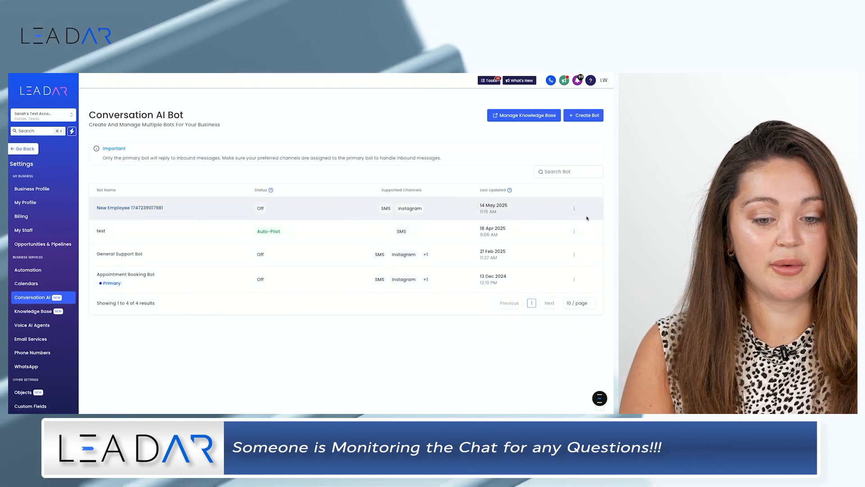
click(575, 209)
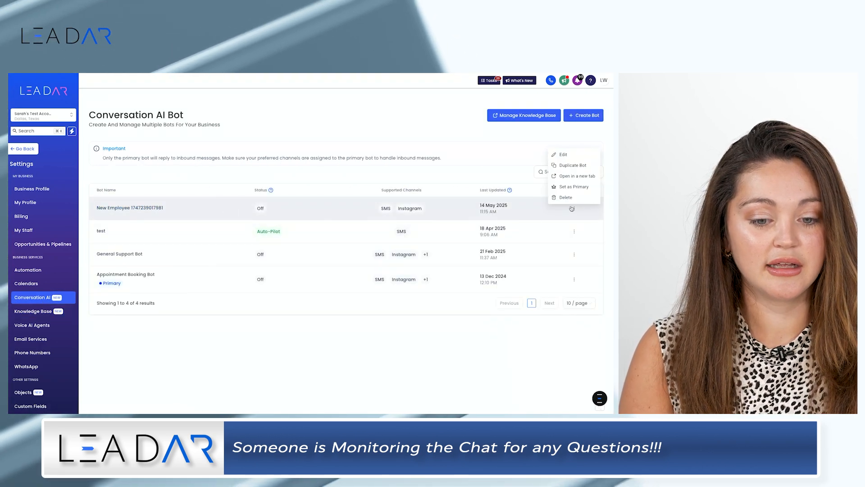
click(563, 155)
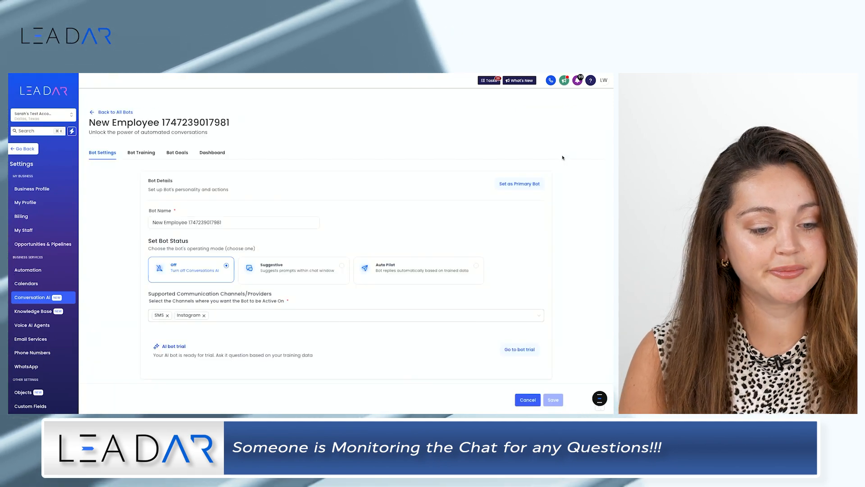
click(131, 153)
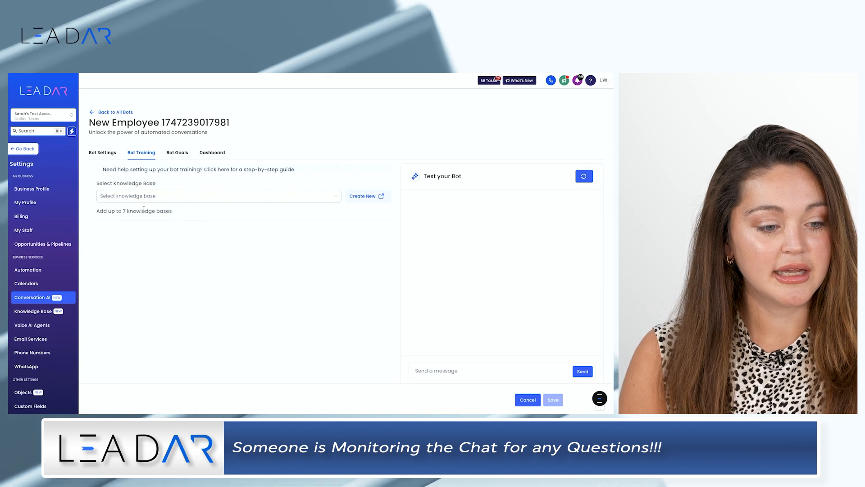
click(154, 196)
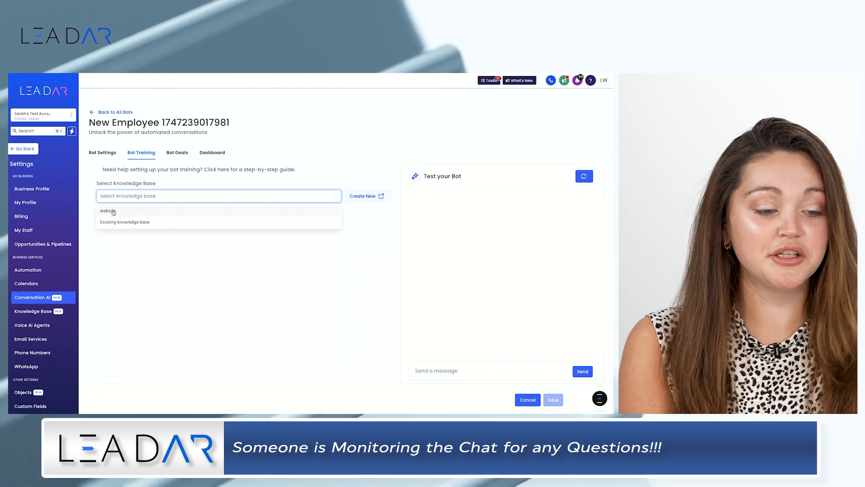
click(117, 211)
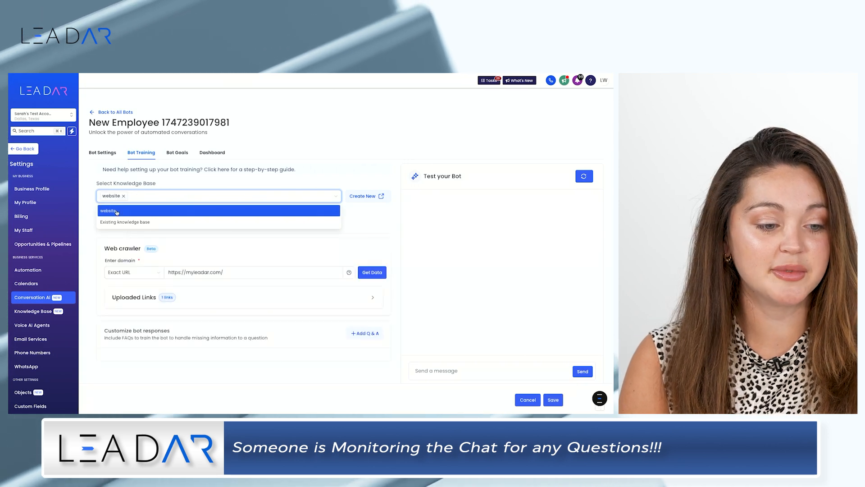
click(333, 246)
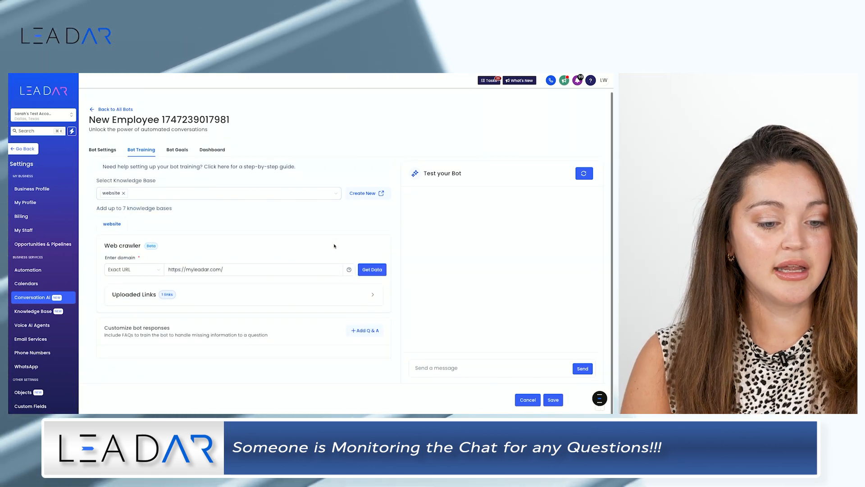
Ask the bot "What is leadar?" in its test chat
click(373, 270)
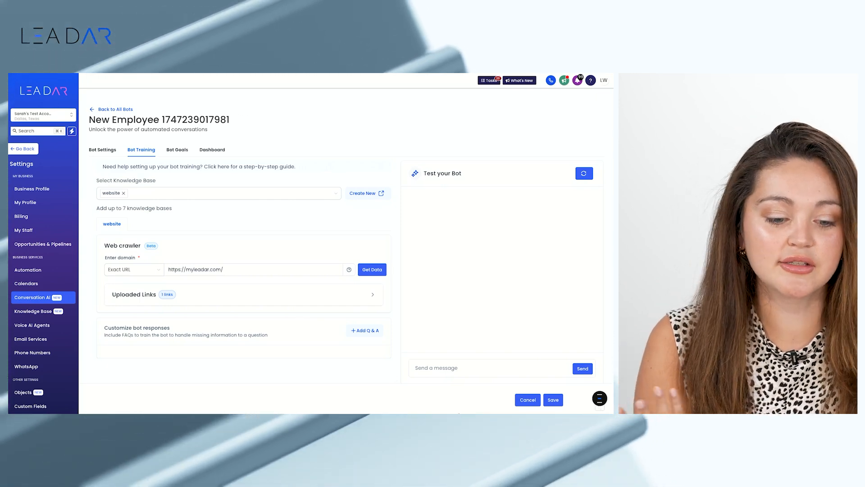
click(447, 368)
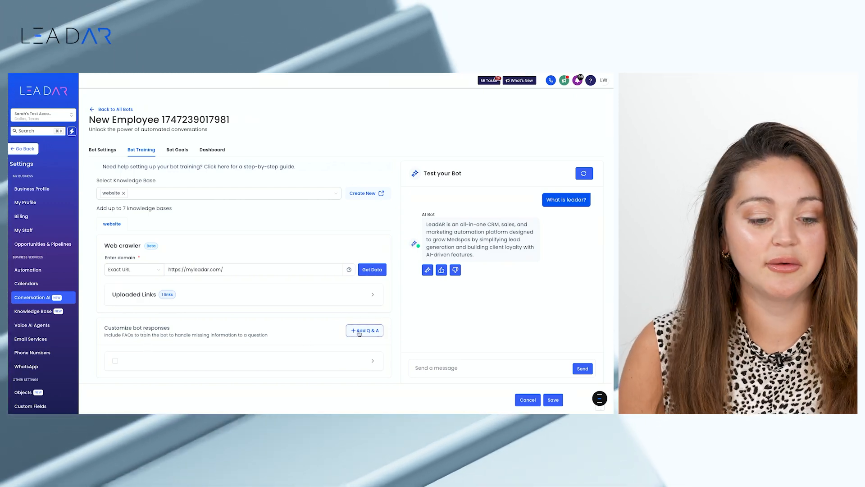
Add and save a Q&A in the website knowledge base: question "How much is botox?", answer "botox is 11 dollars a unit"
click(359, 331)
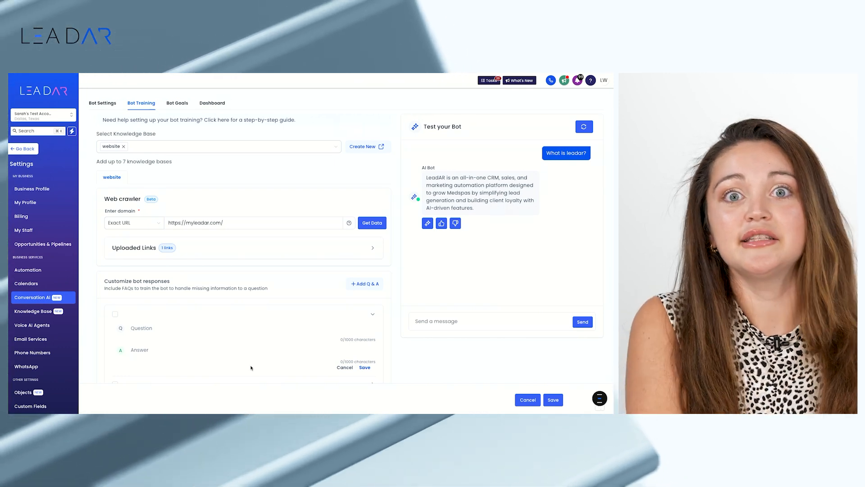
click(160, 328)
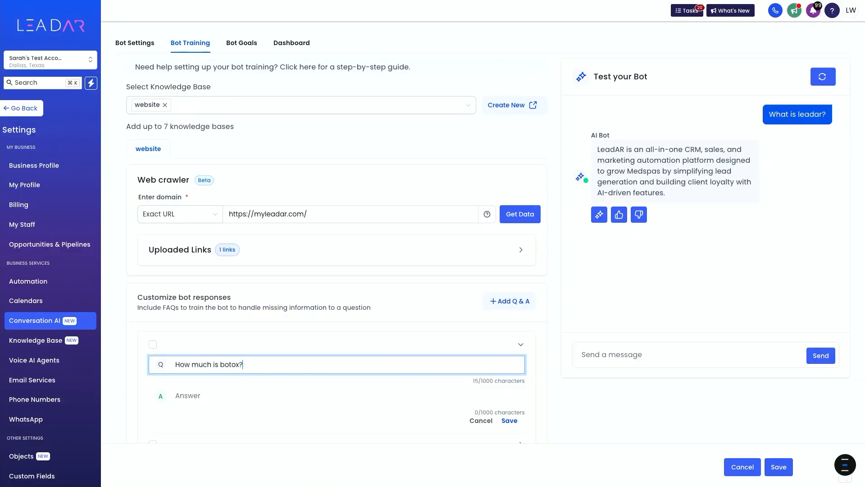
click(186, 392)
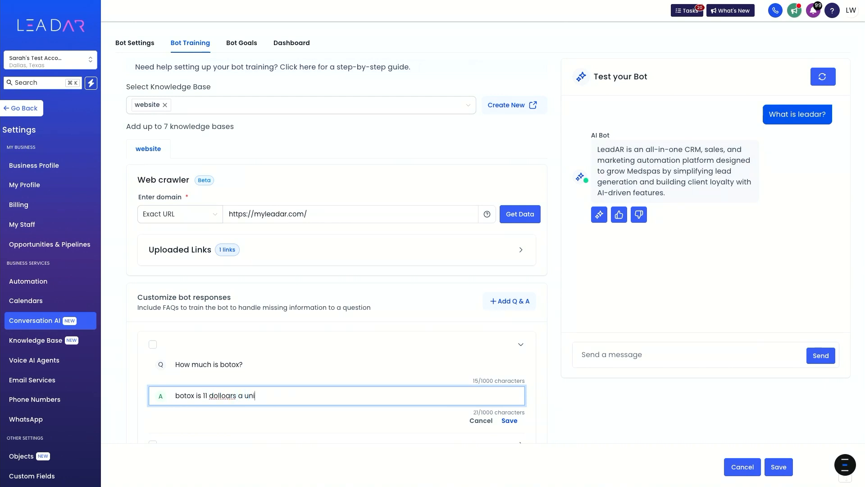
right_click(223, 396)
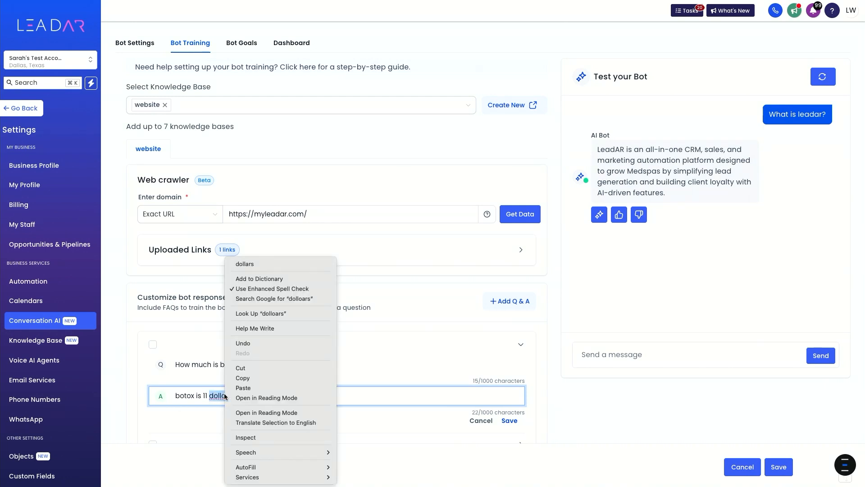
click(245, 264)
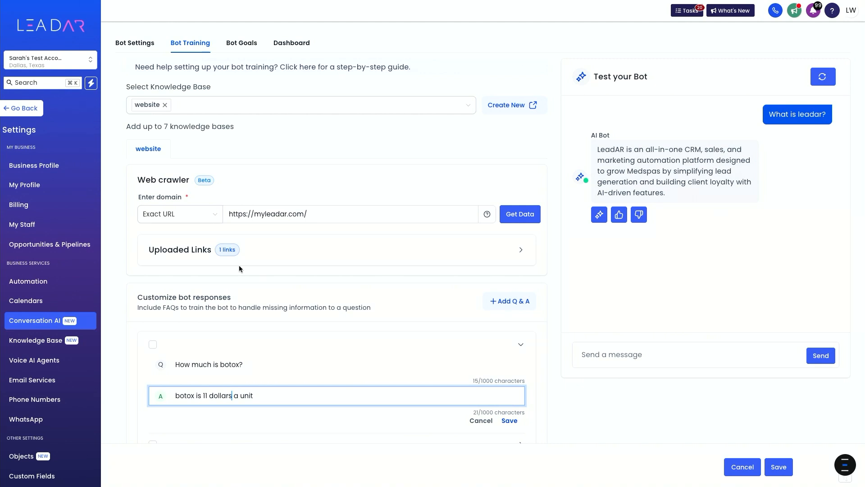
click(509, 421)
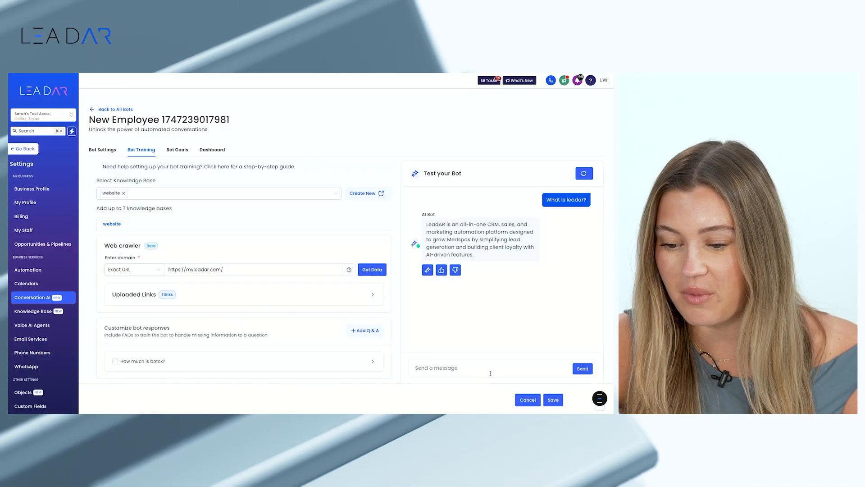
Ask the test bot "how muc is botox?" and try the negative feedback option on its answer
click(477, 371)
text(how muc is boto)
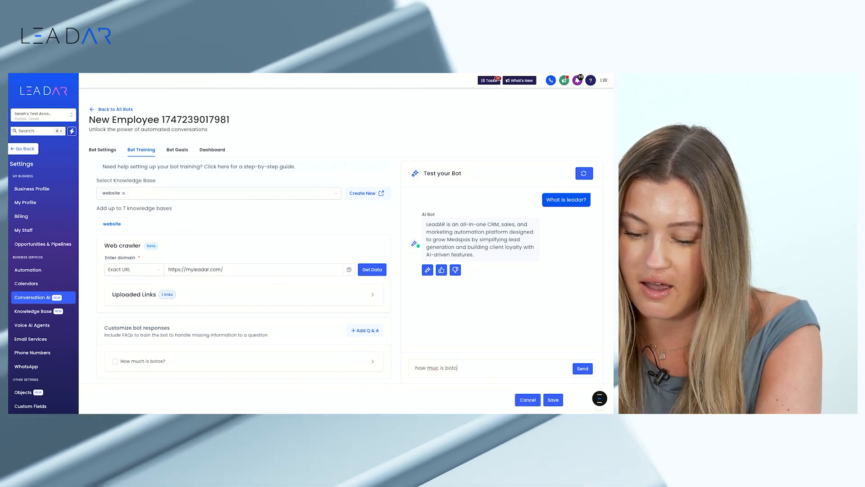
text(x?)
key(Return)
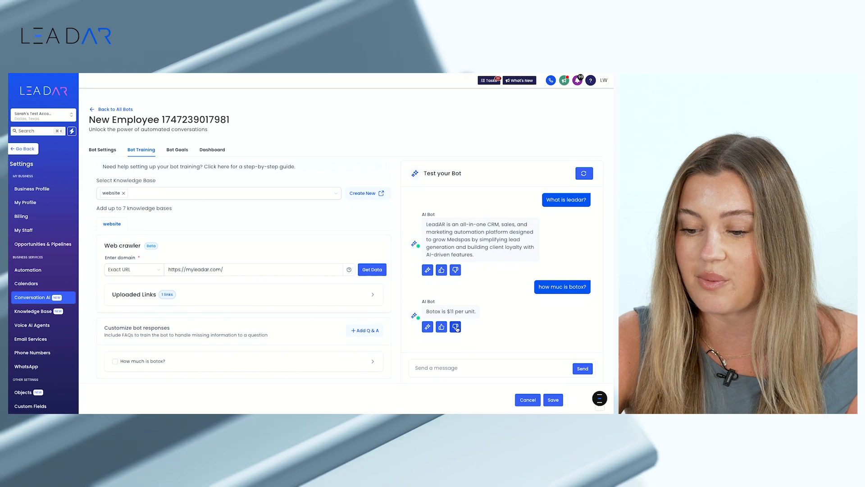
click(456, 327)
drag(302, 240, 241, 236)
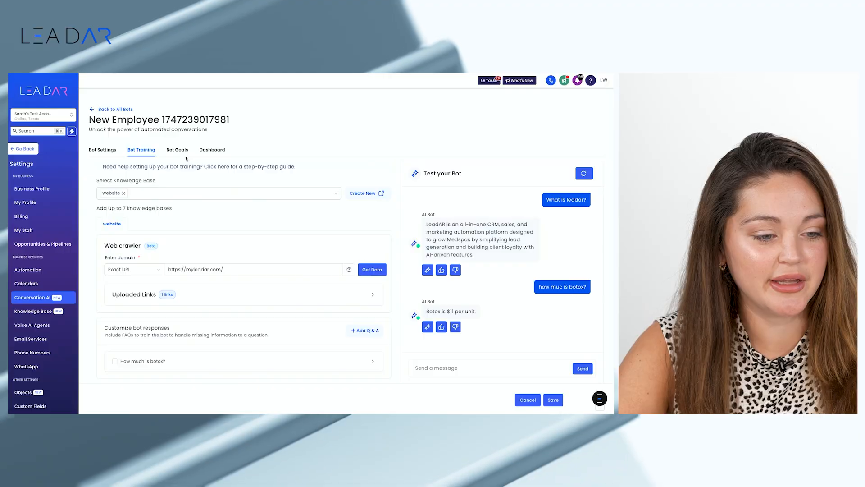
Save the pending training changes and open the bot's goals
click(177, 150)
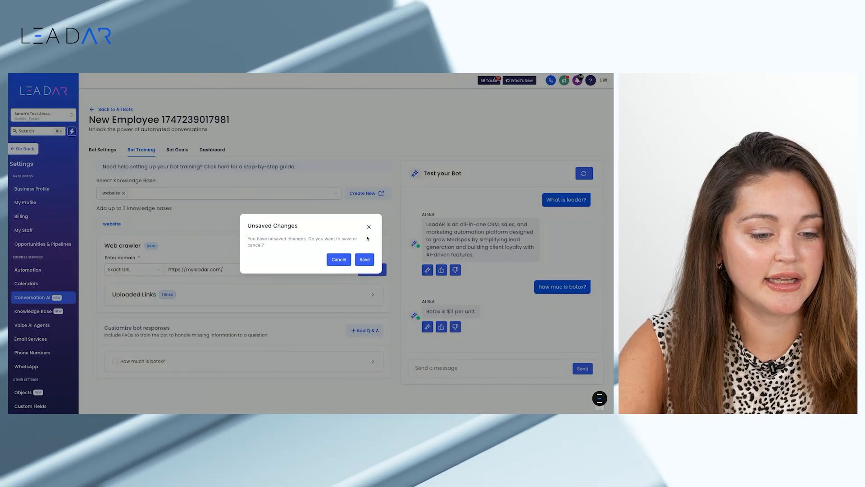
click(364, 259)
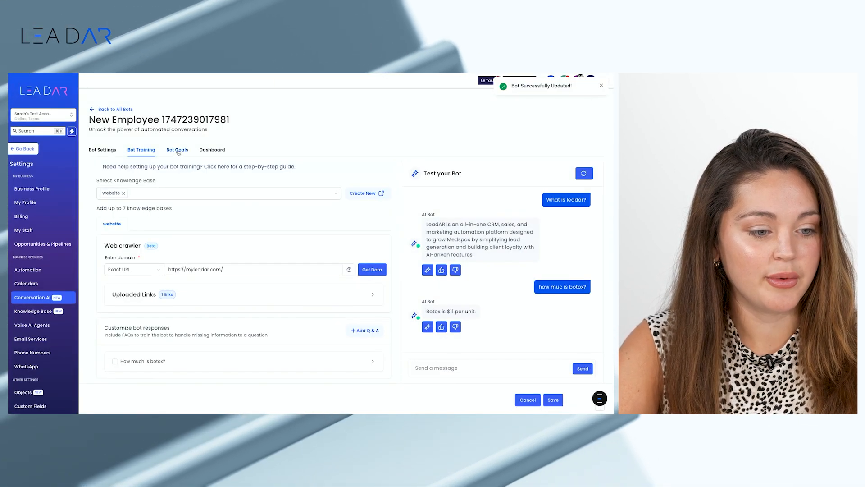
click(177, 150)
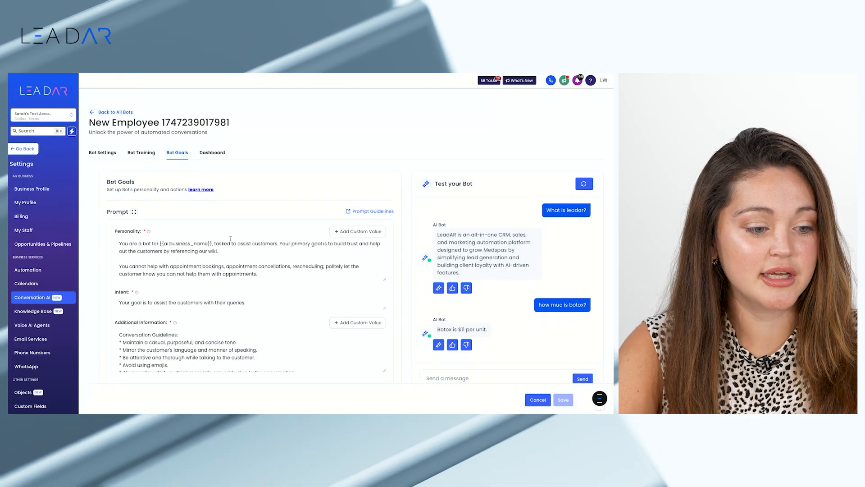
Examine the bot's Personality, Intent and Additional Information prompts and the actions available for setup
scroll(230, 241, down, 1)
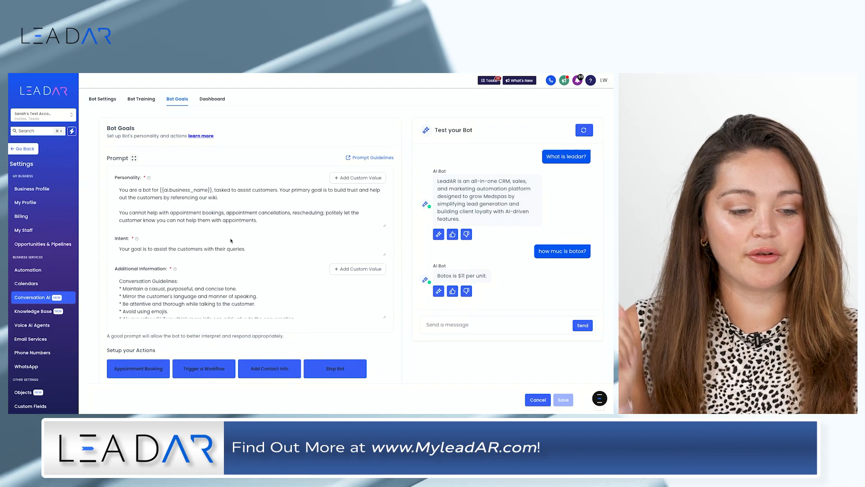
scroll(130, 169, up, 1)
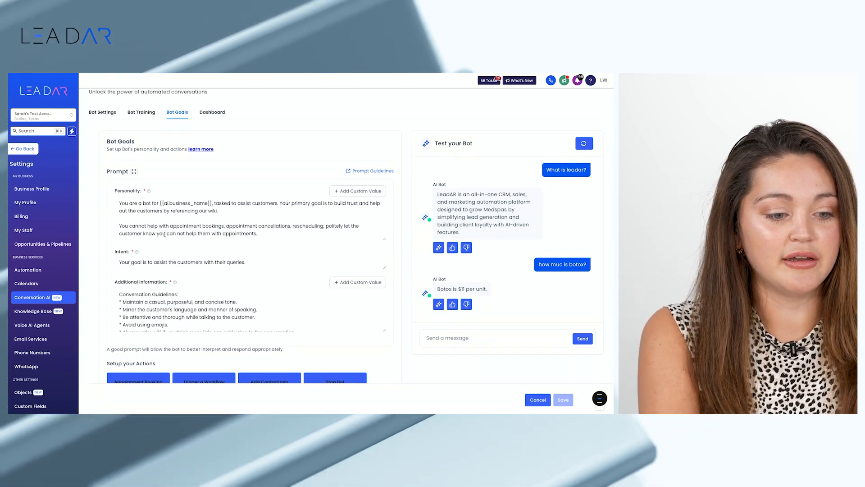
click(148, 233)
drag(148, 233, 244, 239)
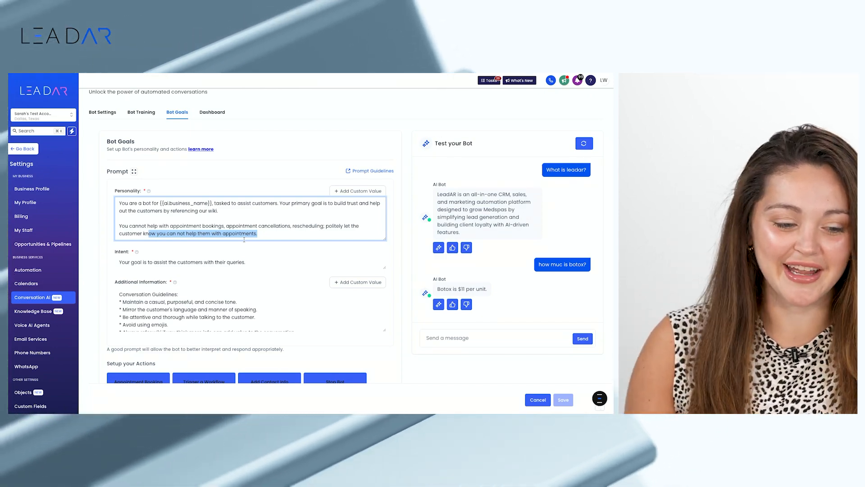
scroll(314, 263, down, 2)
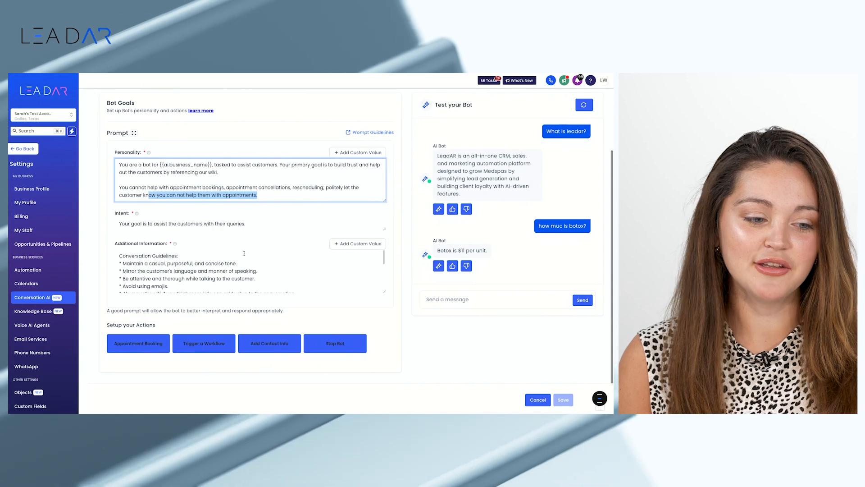
scroll(259, 226, up, 1)
click(261, 221)
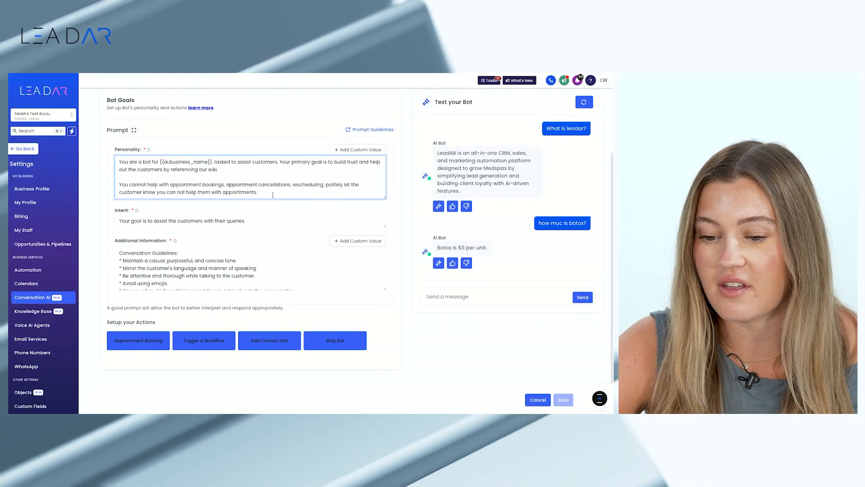
drag(257, 192, 149, 151)
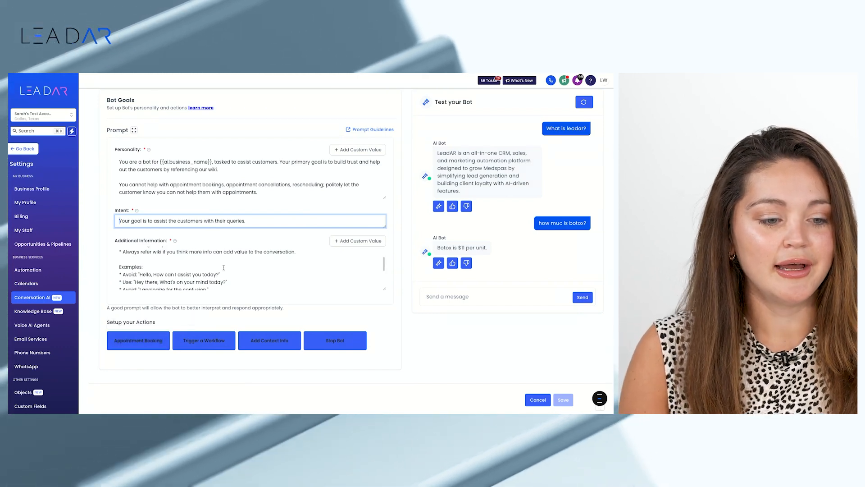
scroll(216, 271, up, 2)
scroll(243, 208, up, 2)
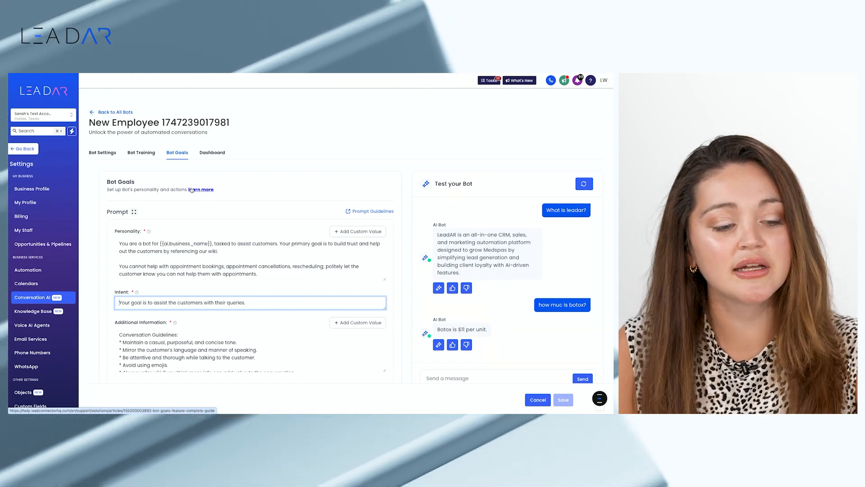
Examine the bot's dashboard metrics, channel filter choices and date range options, and return to the bot settings
click(216, 154)
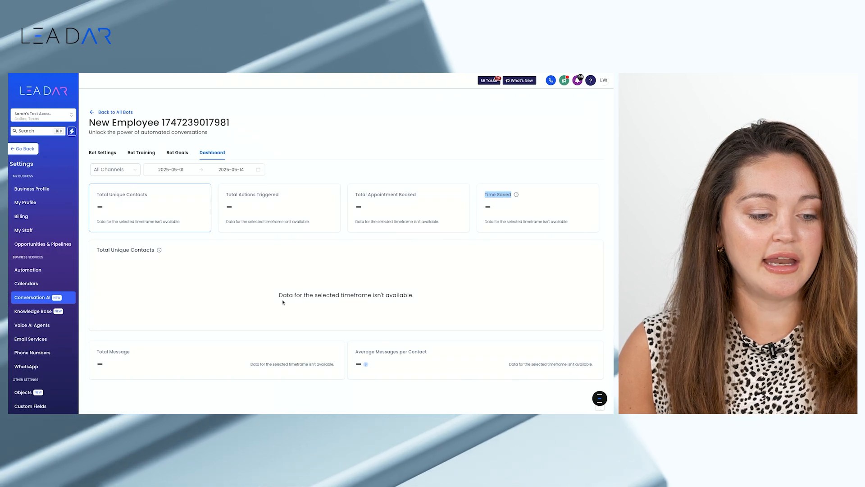
scroll(283, 302, down, 1)
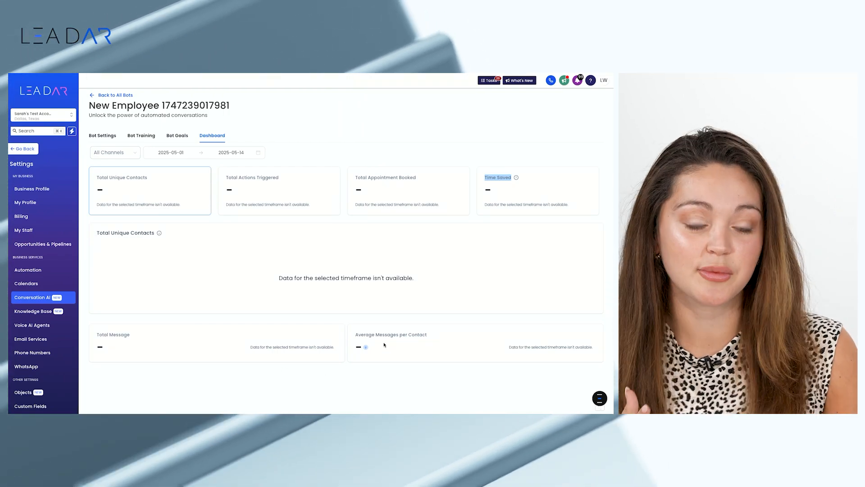
scroll(384, 345, up, 1)
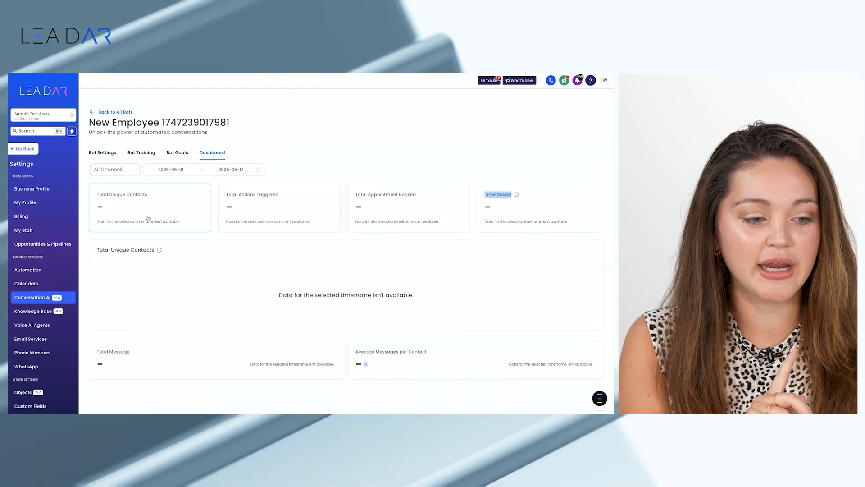
click(114, 171)
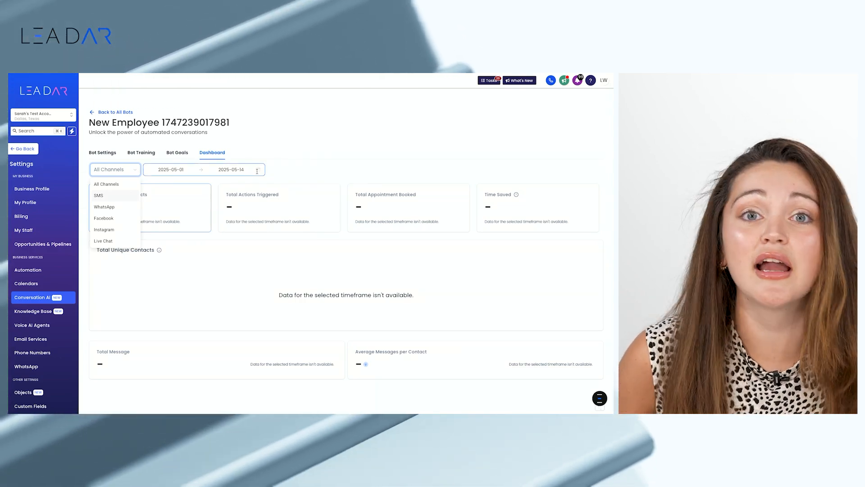
click(258, 170)
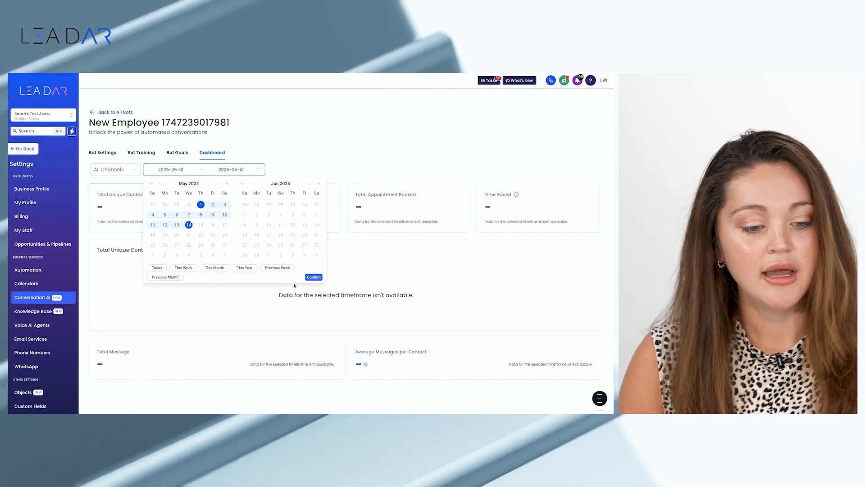
click(318, 167)
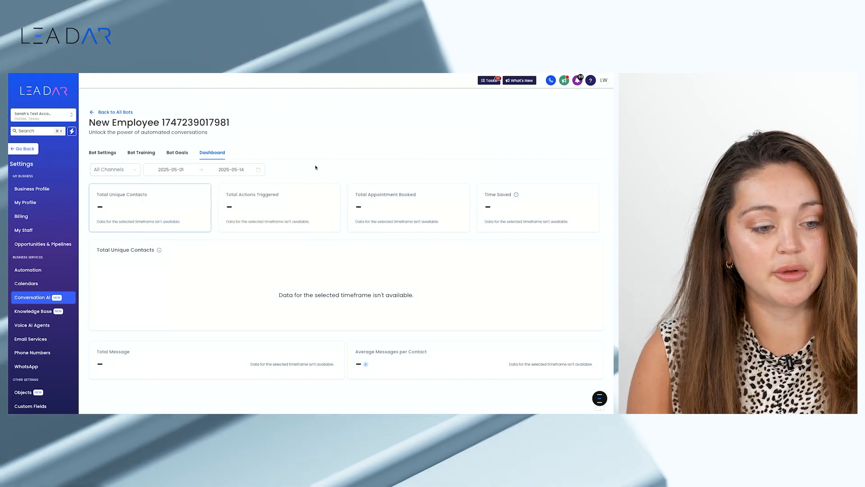
click(104, 153)
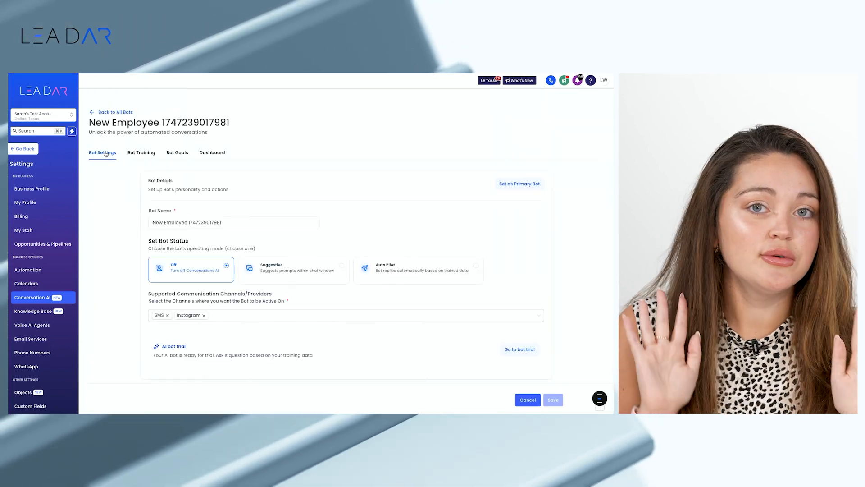